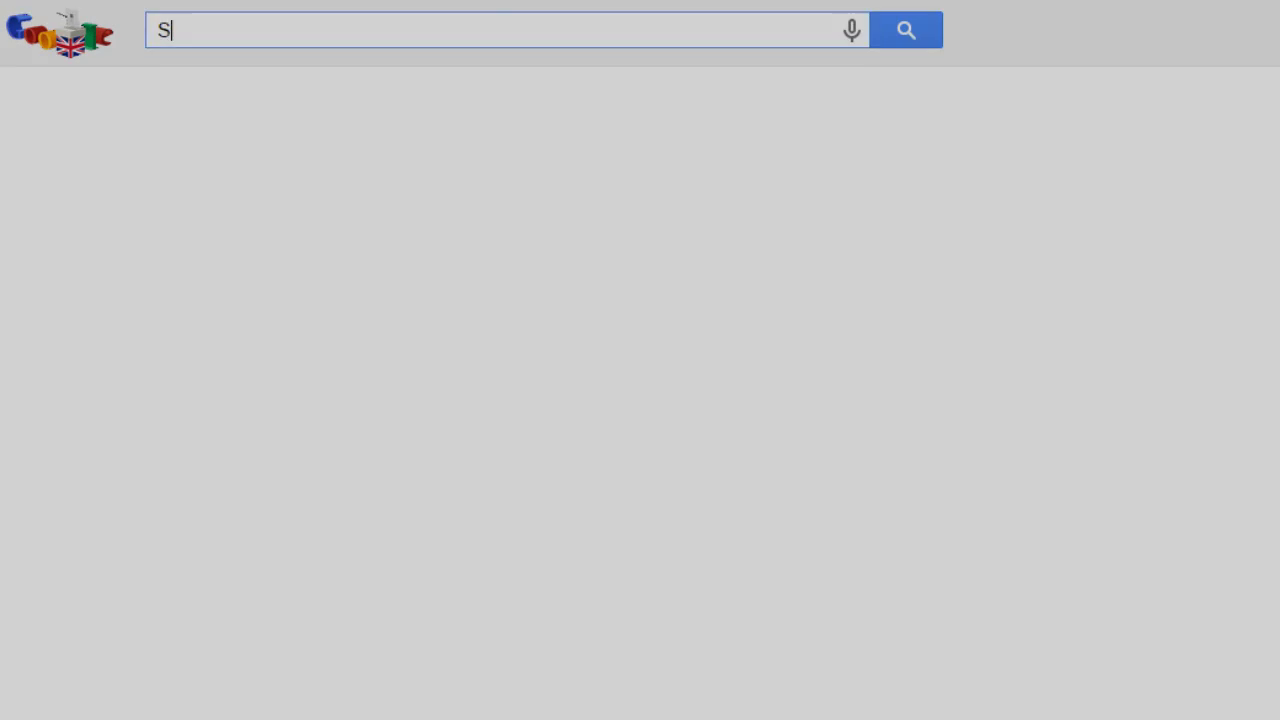
# Search Google for "STEAM INVENTORY HELPER" and review the extension's overview in the Chrome Web Store.
pyautogui.write('TEA.M')
pyautogui.press('BackSpace')
pyautogui.press('BackSpace')
pyautogui.write('M INVENT')
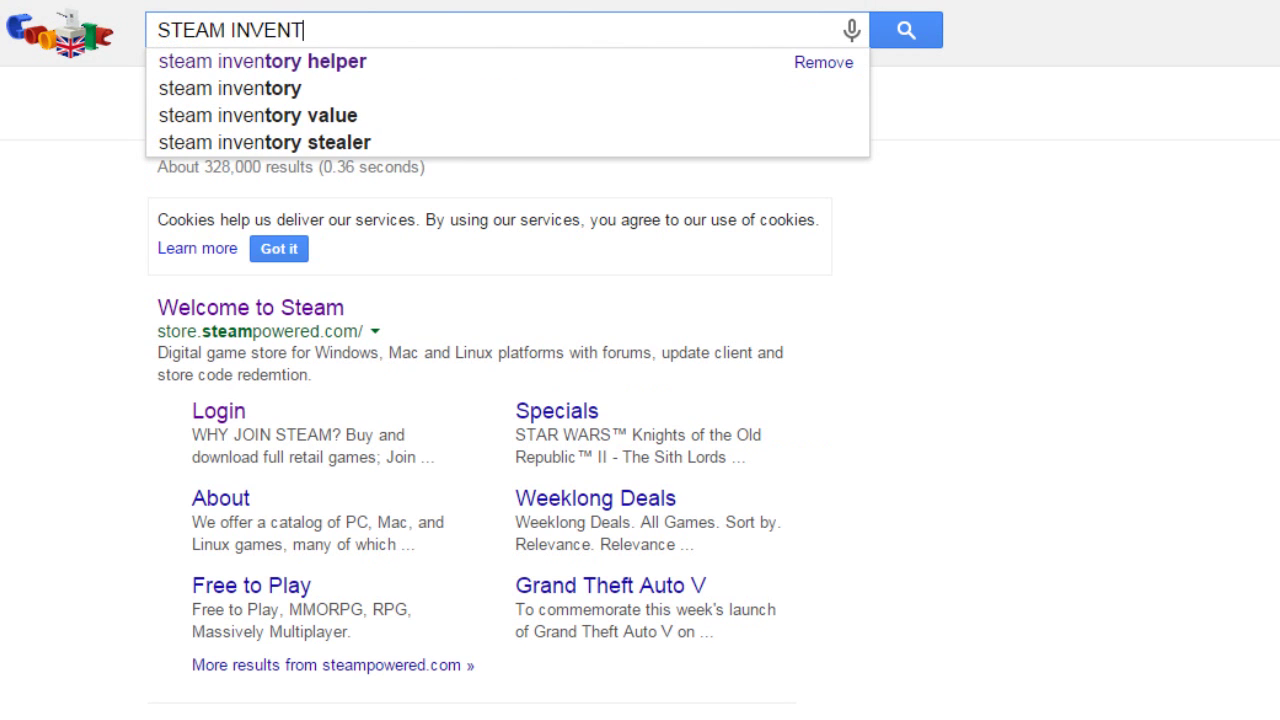
pyautogui.write('ORY HELPER')
pyautogui.press('Return')
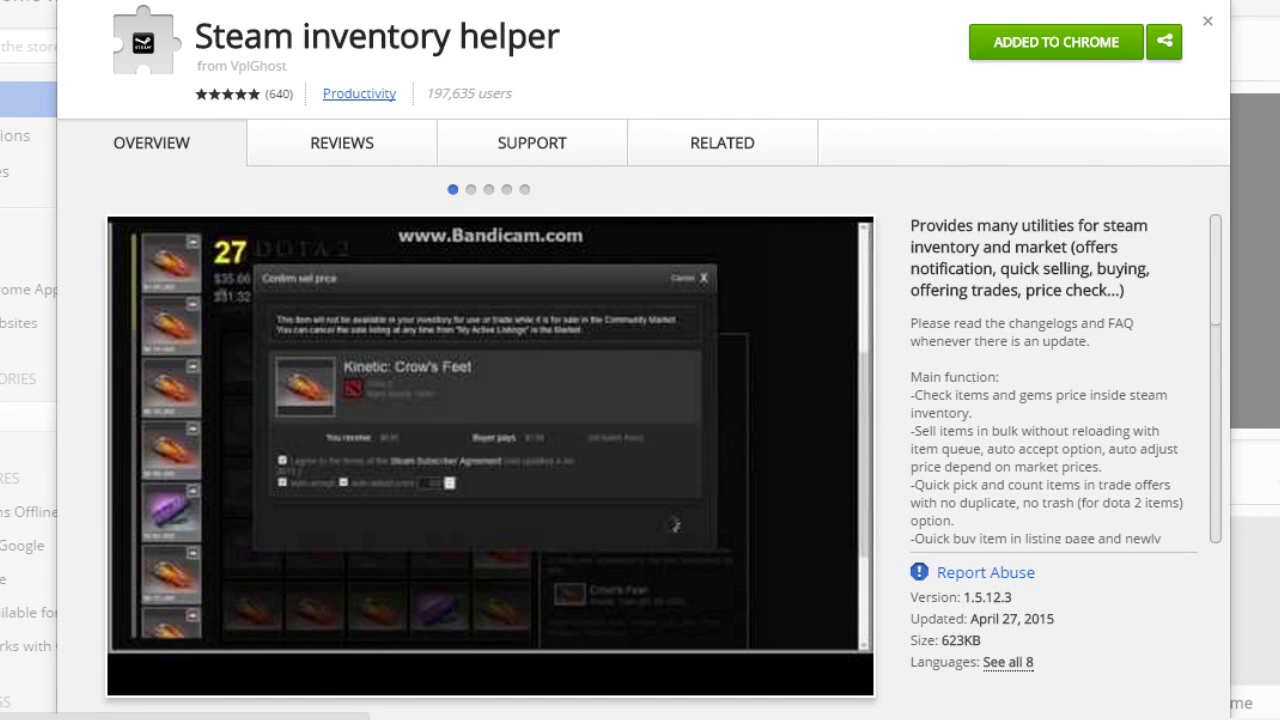
pyautogui.scroll(-3, 1050, 380)
pyautogui.scroll(-2, 1050, 380)
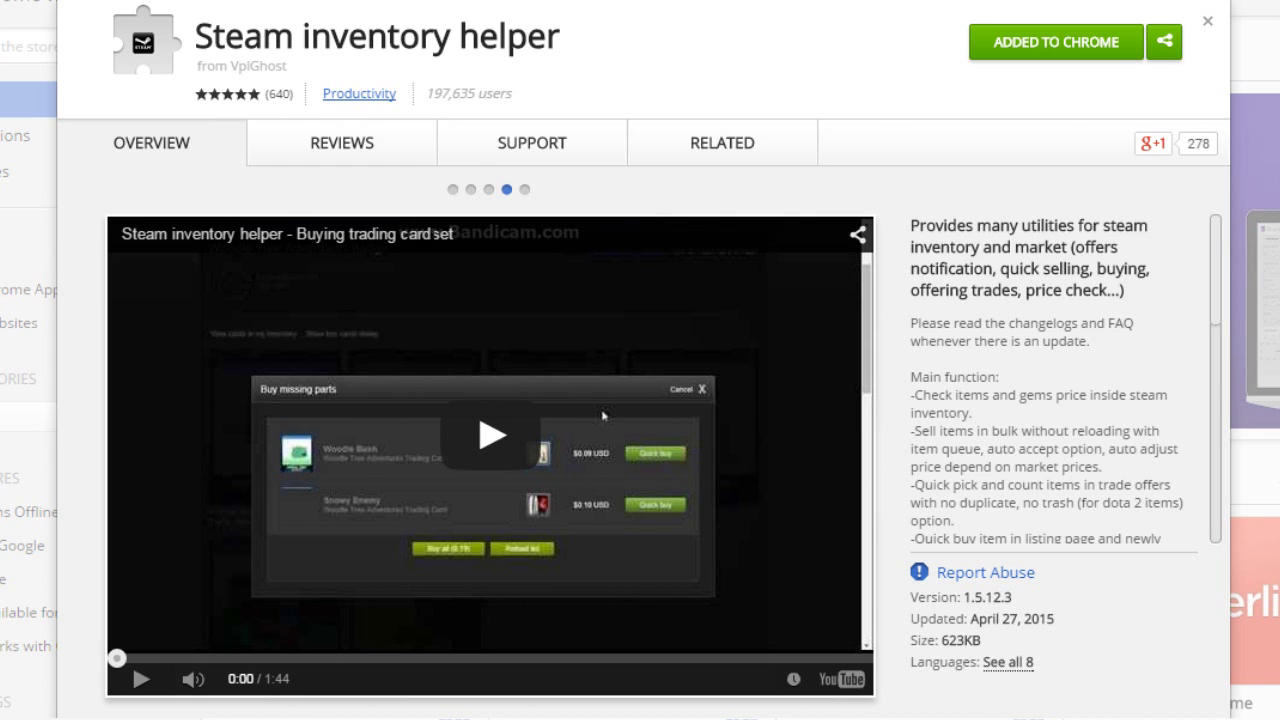
# Search Google for "STEAMPOWERED" and open the Welcome to Steam result.
pyautogui.write('STEAMPOW')
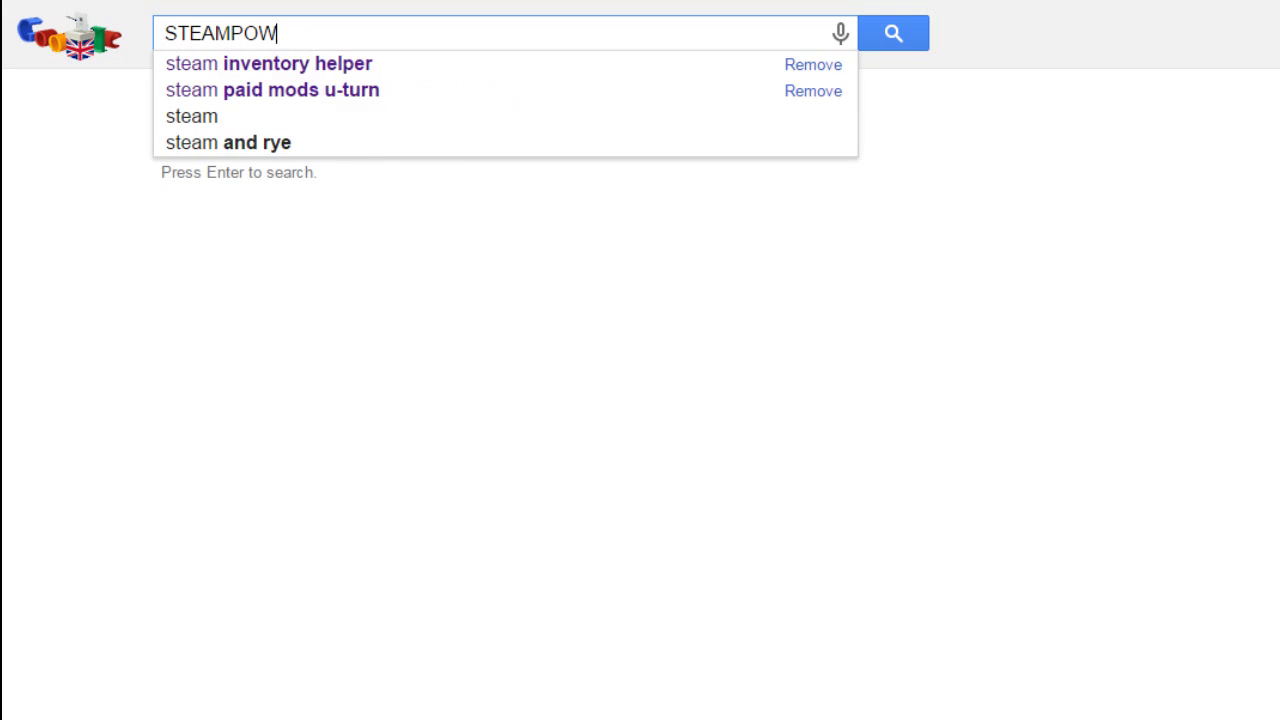
pyautogui.write('ERED')
pyautogui.press('Return')
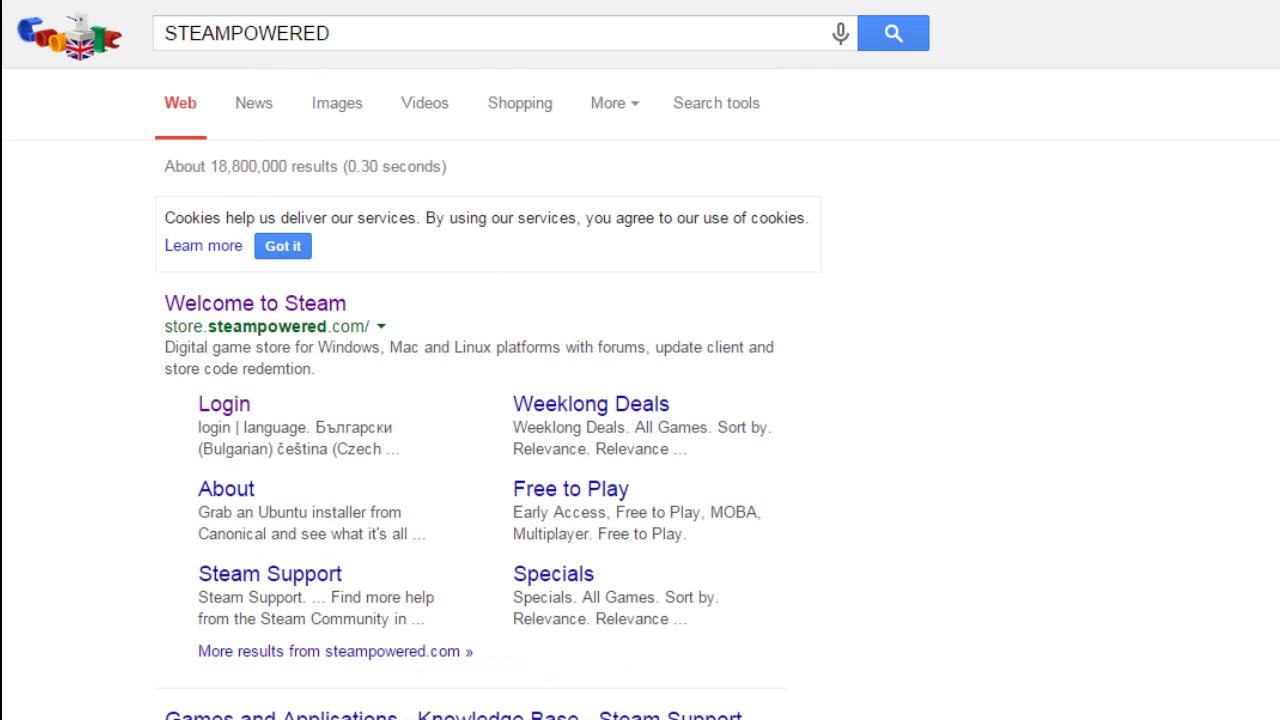
pyautogui.moveTo(332, 33); pyautogui.dragTo(160, 33)
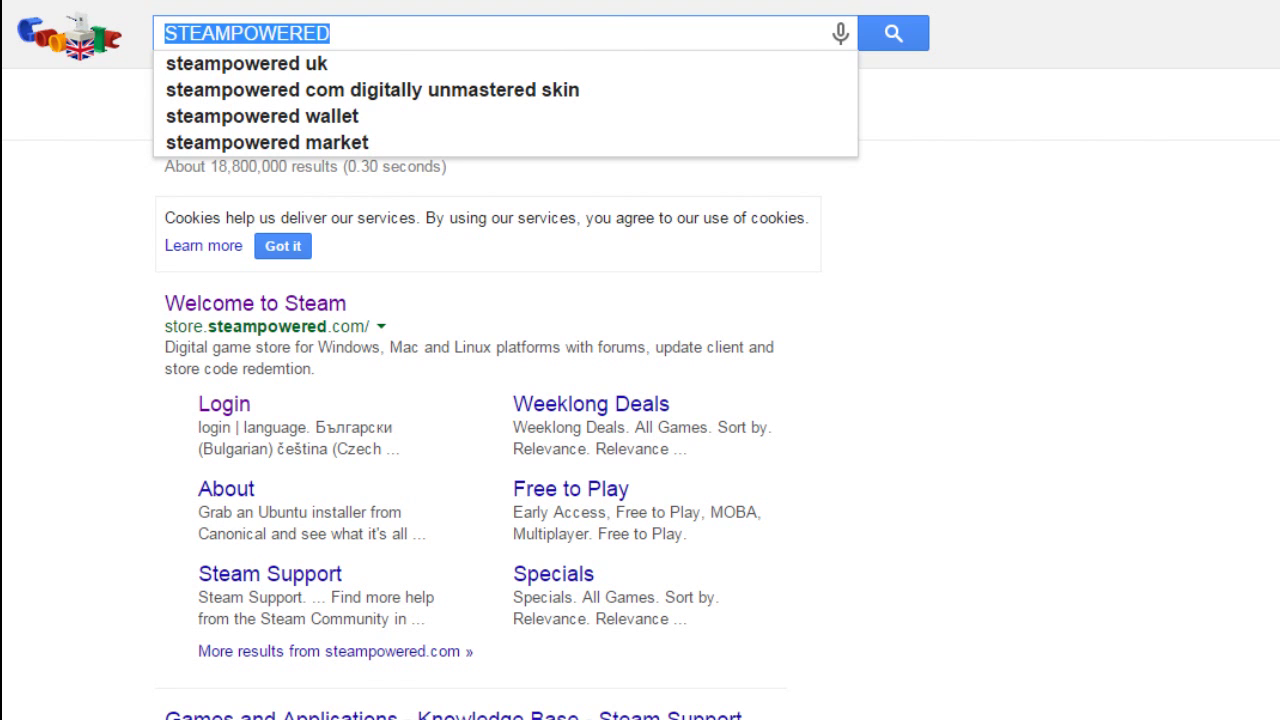
pyautogui.hotkey('alt', 'Tab')
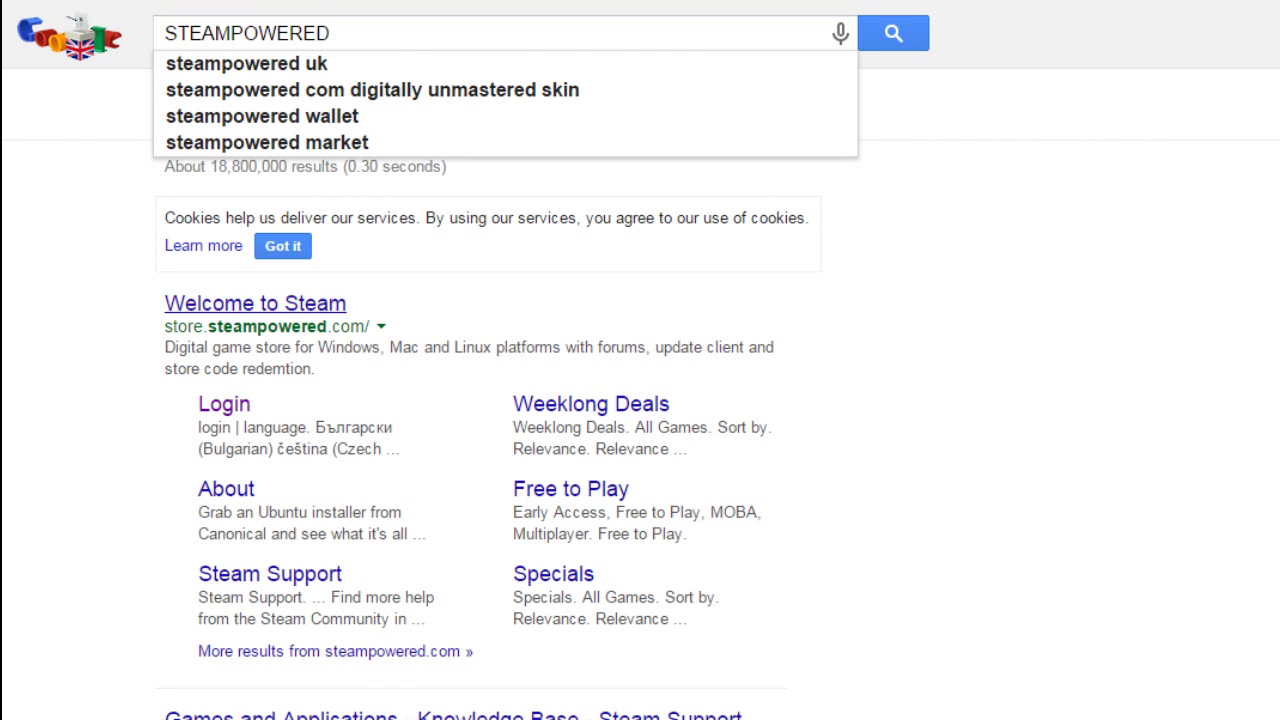
pyautogui.click(255, 303)
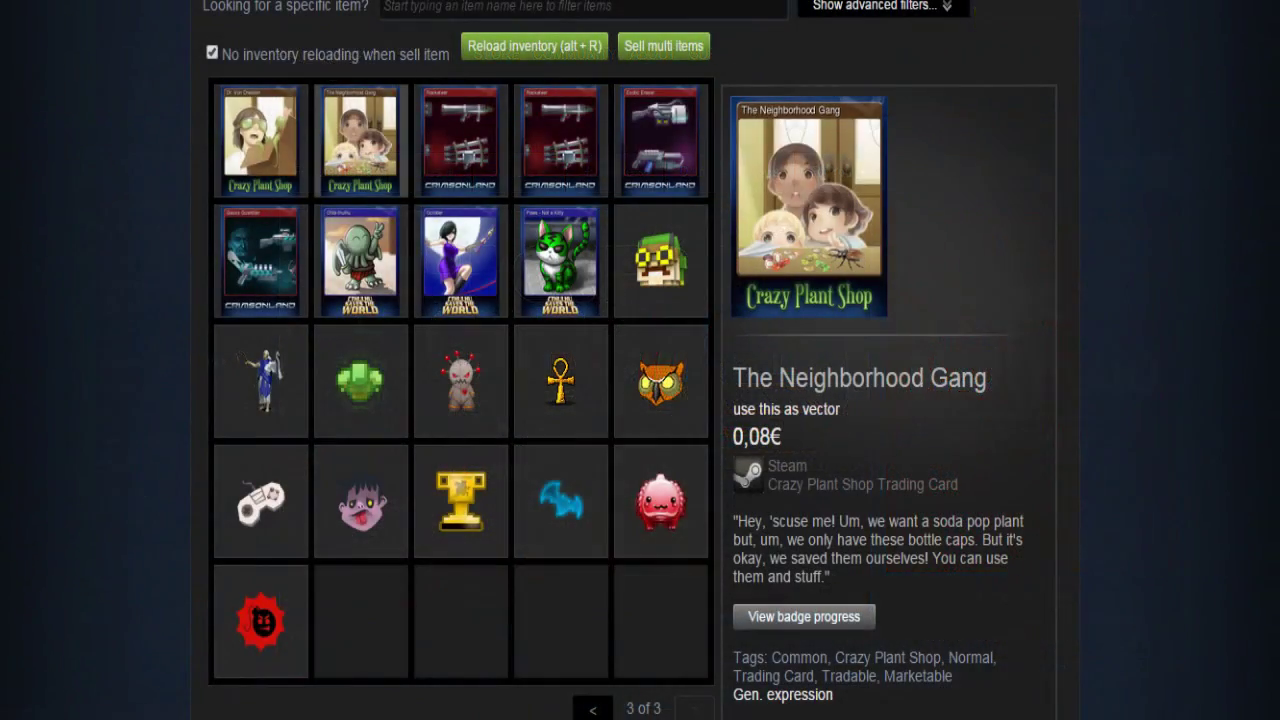
# Start selling multiple items and select all nine trading cards on page 3 of the Steam inventory.
pyautogui.click(660, 46)
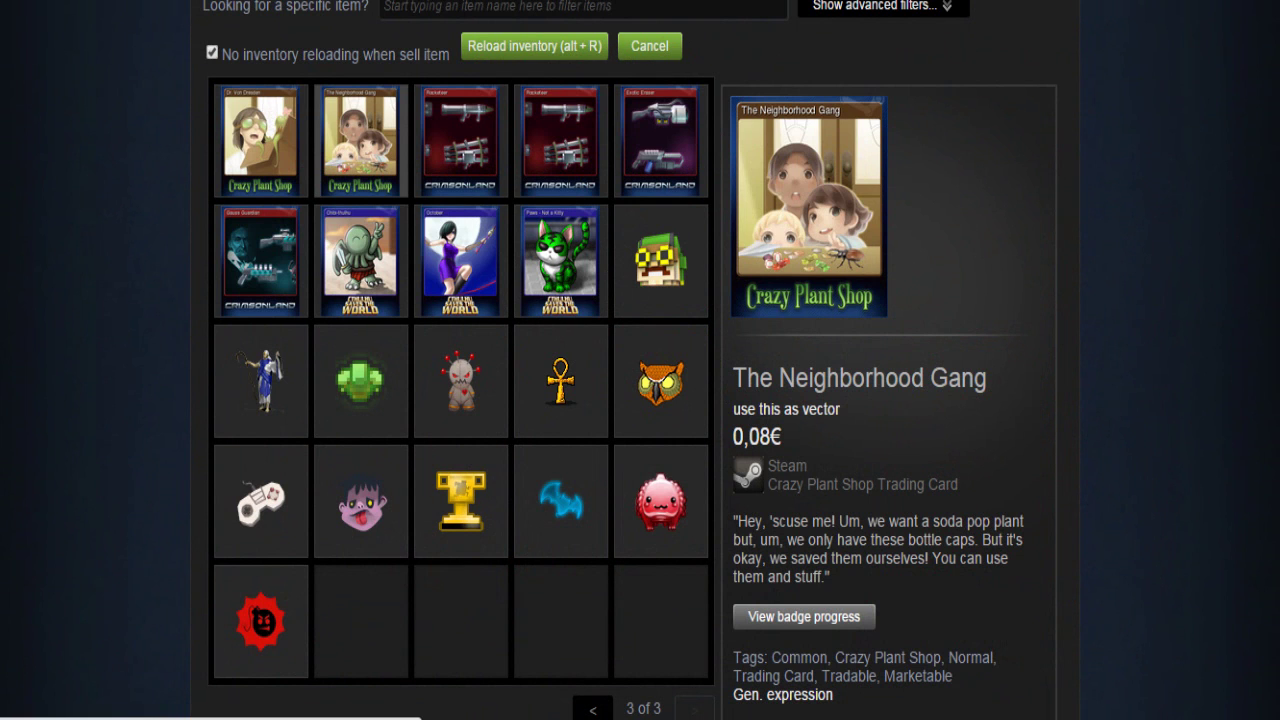
pyautogui.click(661, 141)
pyautogui.click(561, 141)
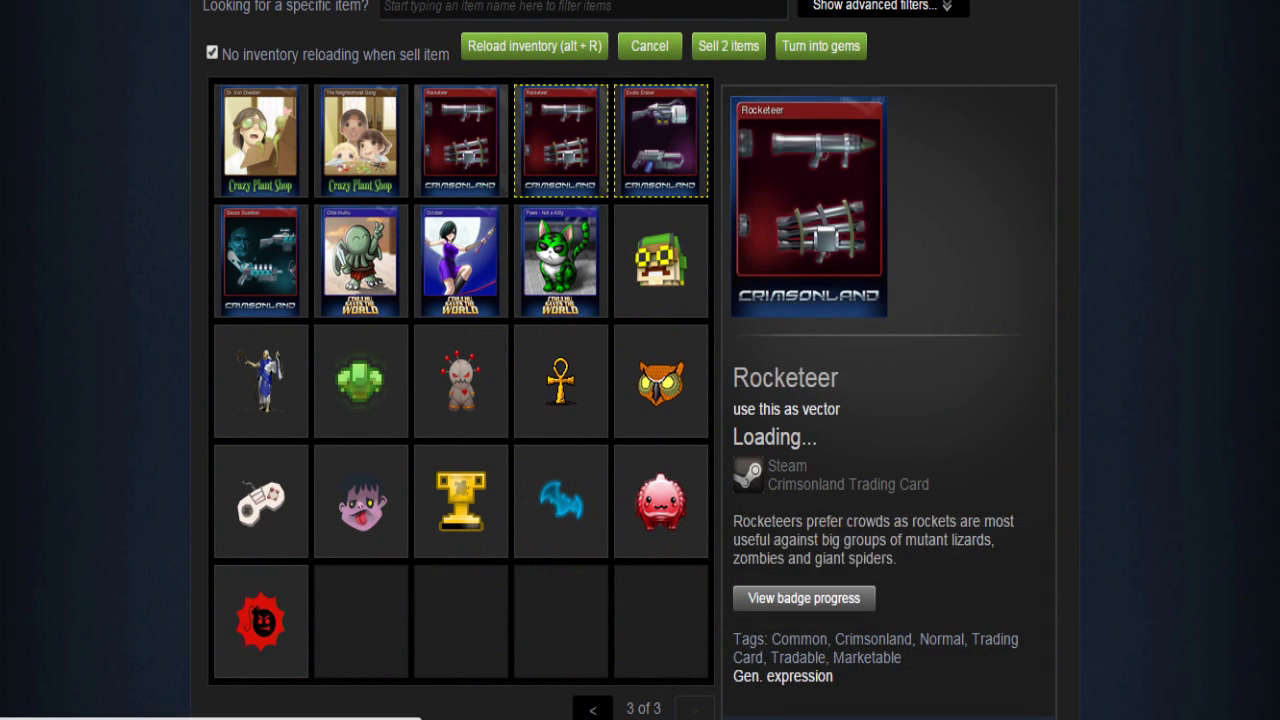
pyautogui.click(561, 261)
pyautogui.click(461, 261)
pyautogui.click(461, 141)
pyautogui.click(361, 141)
pyautogui.click(361, 261)
pyautogui.click(261, 261)
pyautogui.click(261, 141)
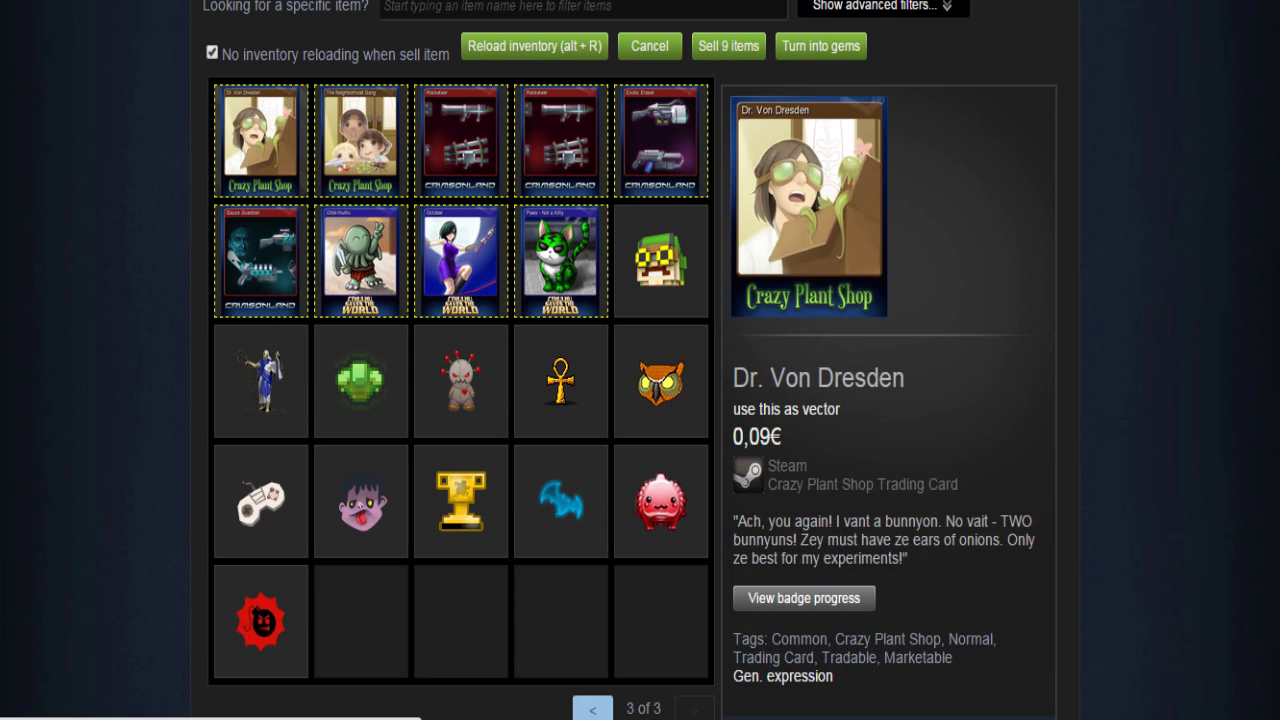
# Add the ten trading cards in the lower two rows of inventory page 2 to the multi-item selection.
pyautogui.click(593, 709)
pyautogui.click(661, 621)
pyautogui.click(561, 621)
pyautogui.click(461, 621)
pyautogui.click(361, 621)
pyautogui.click(261, 621)
pyautogui.click(261, 501)
pyautogui.click(361, 501)
pyautogui.click(461, 501)
pyautogui.click(561, 501)
pyautogui.click(661, 501)
# Add the fifteen trading cards in the upper three rows of inventory page 2 to the multi-item selection.
pyautogui.click(661, 381)
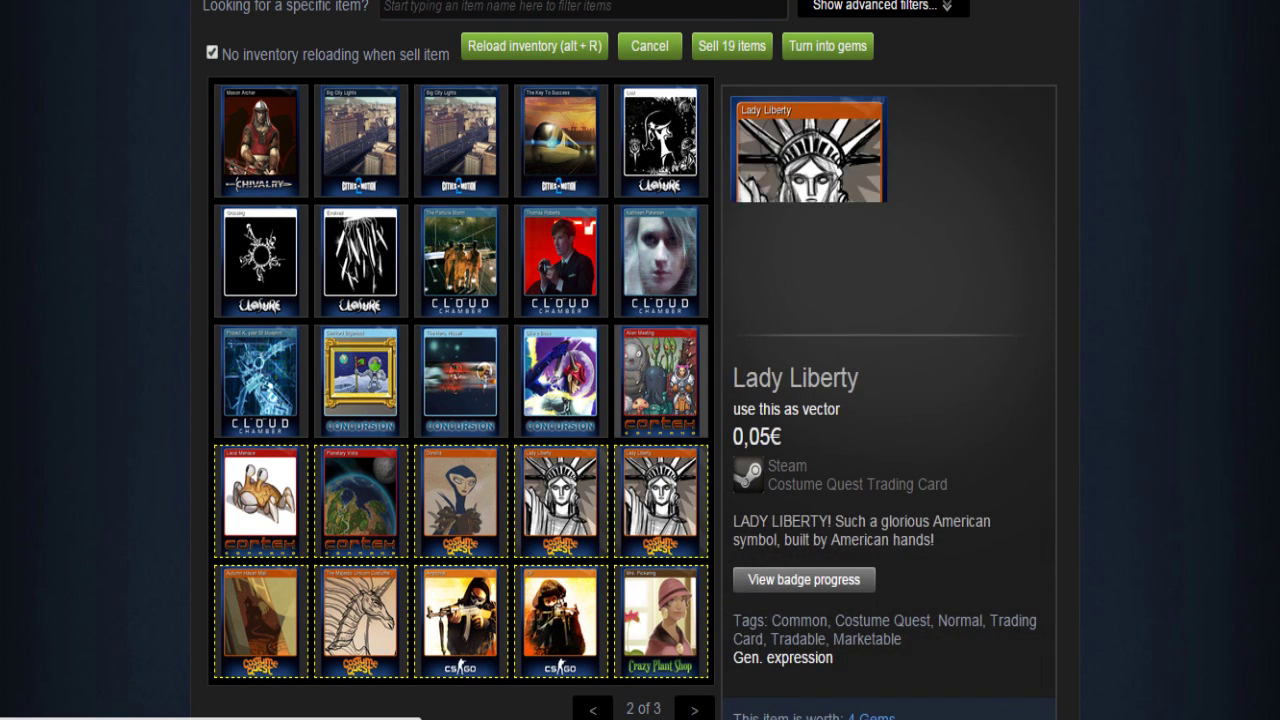
pyautogui.click(561, 381)
pyautogui.click(361, 381)
pyautogui.click(461, 381)
pyautogui.click(261, 381)
pyautogui.click(361, 261)
pyautogui.click(261, 261)
pyautogui.click(461, 261)
pyautogui.click(561, 261)
pyautogui.click(661, 261)
pyautogui.click(661, 141)
pyautogui.click(561, 141)
pyautogui.click(461, 141)
pyautogui.click(361, 141)
pyautogui.click(261, 141)
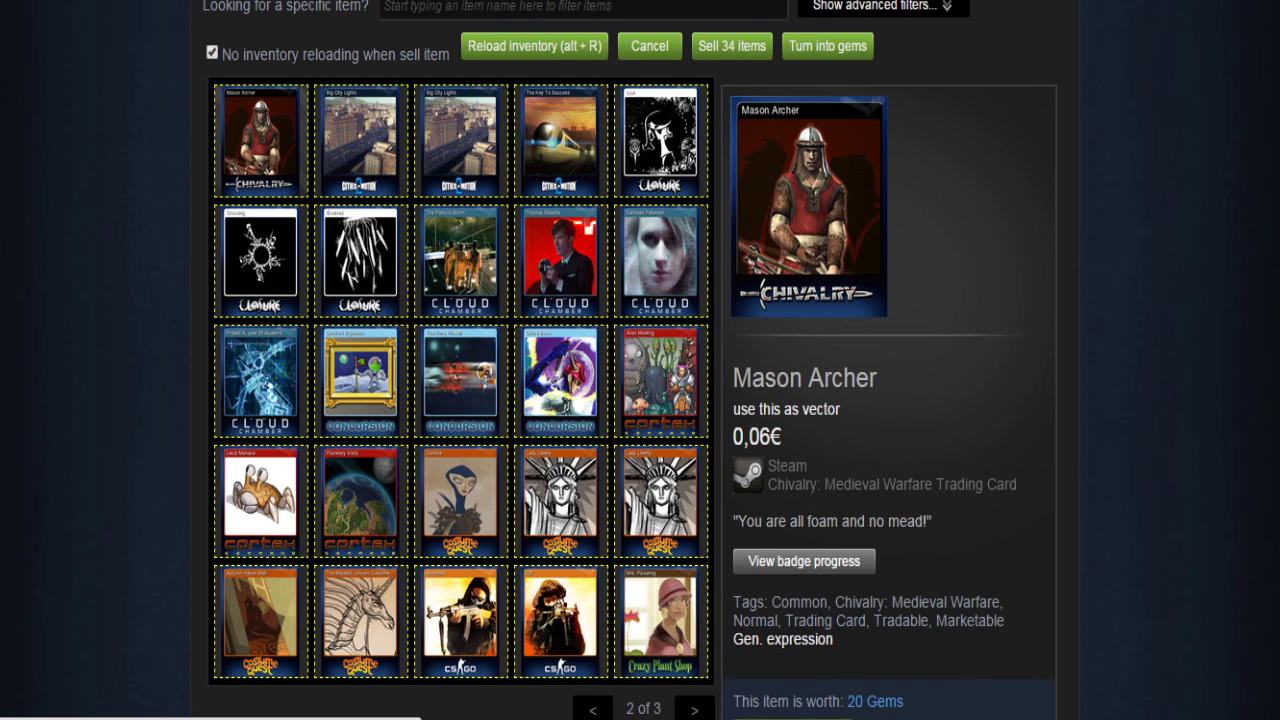
# Open the sale dialog for the 34 selected cards and agree to the Steam Subscriber Agreement terms.
pyautogui.click(593, 709)
pyautogui.click(694, 709)
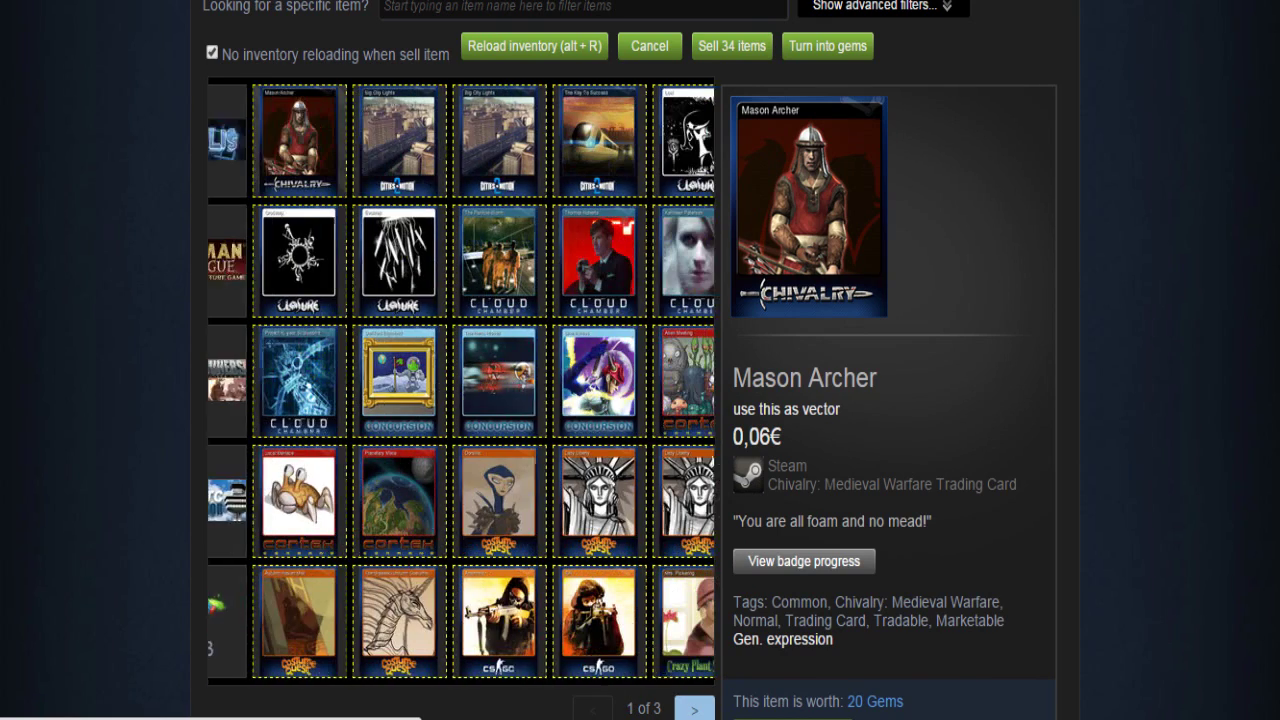
pyautogui.scroll(-3, 640, 360)
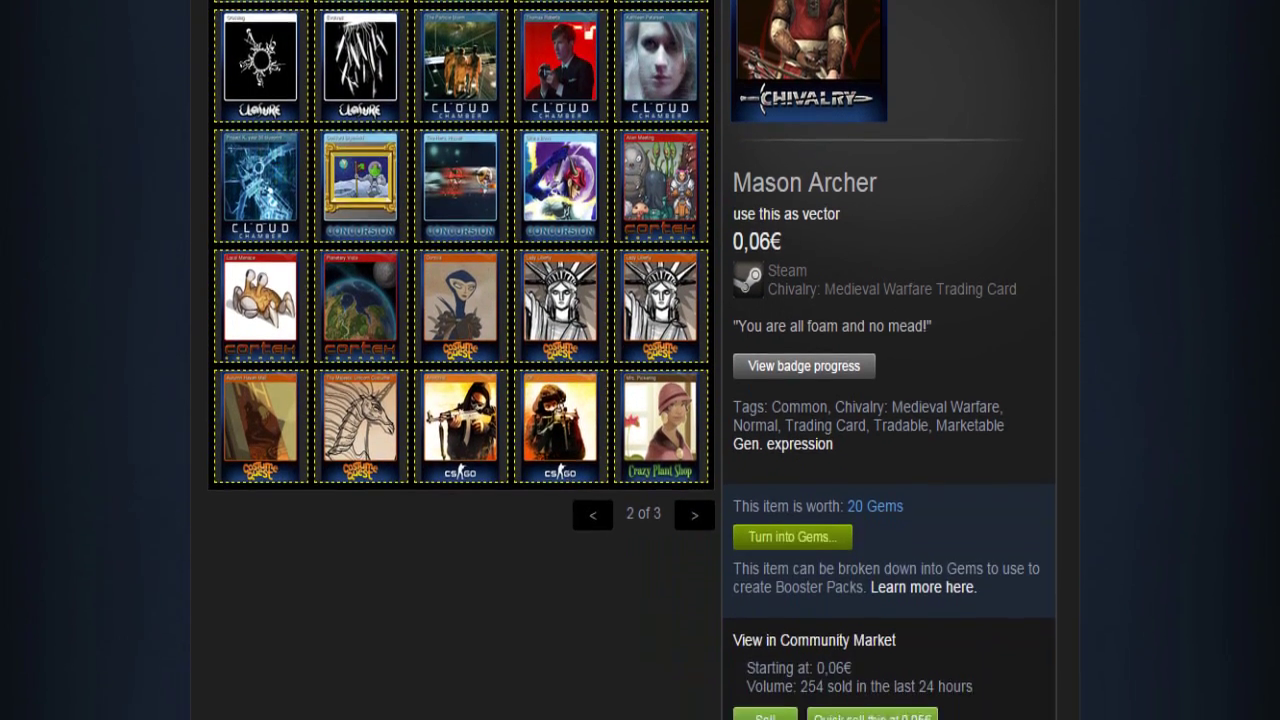
pyautogui.scroll(2, 640, 360)
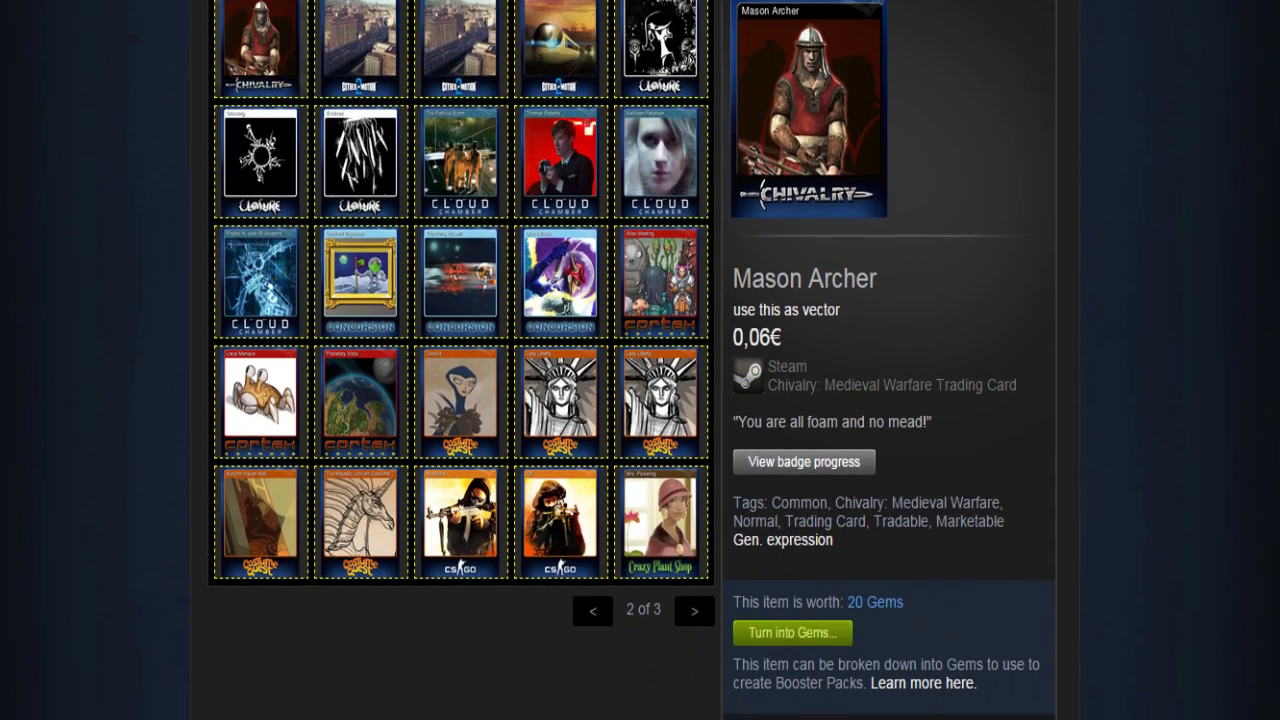
pyautogui.scroll(-3, 640, 360)
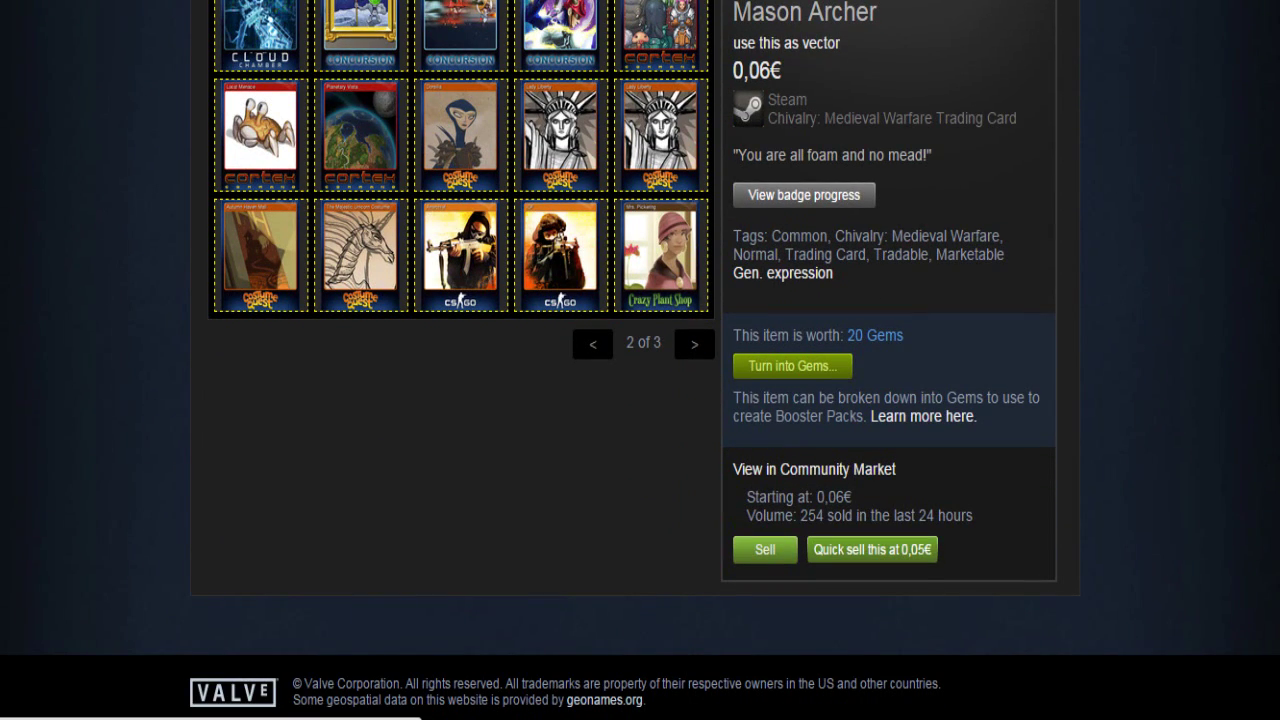
pyautogui.scroll(7, 640, 360)
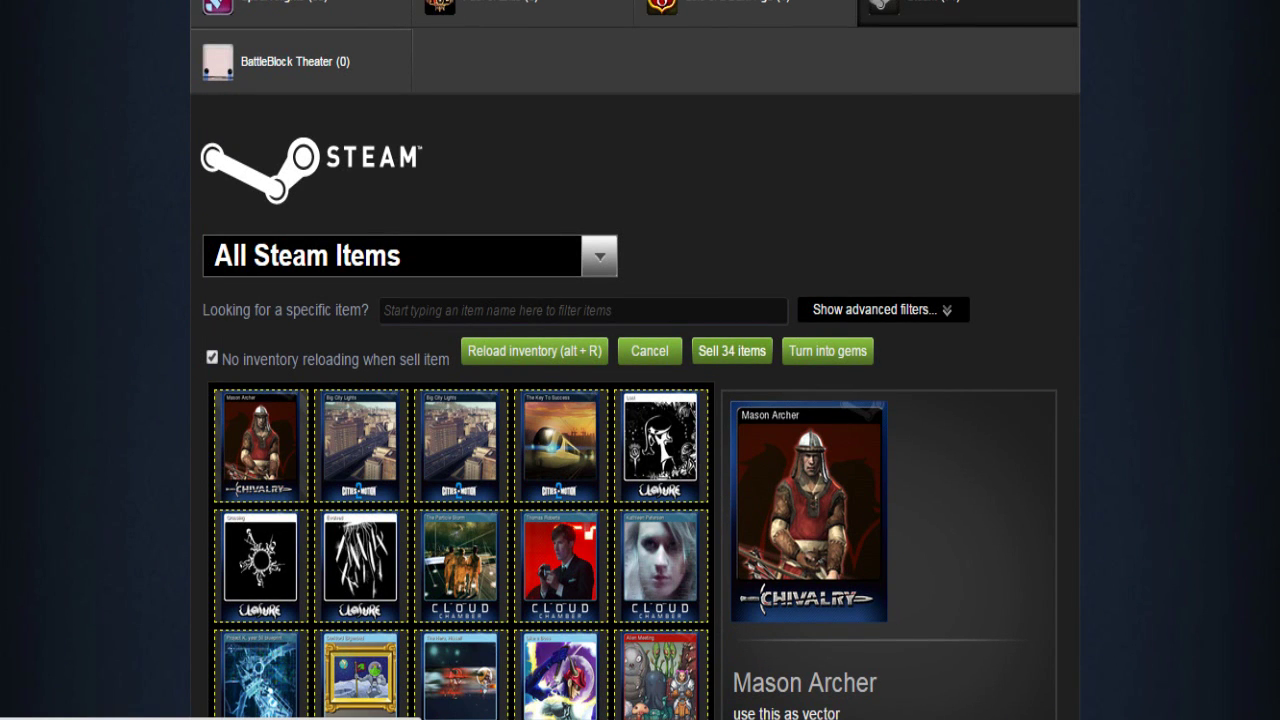
pyautogui.click(732, 351)
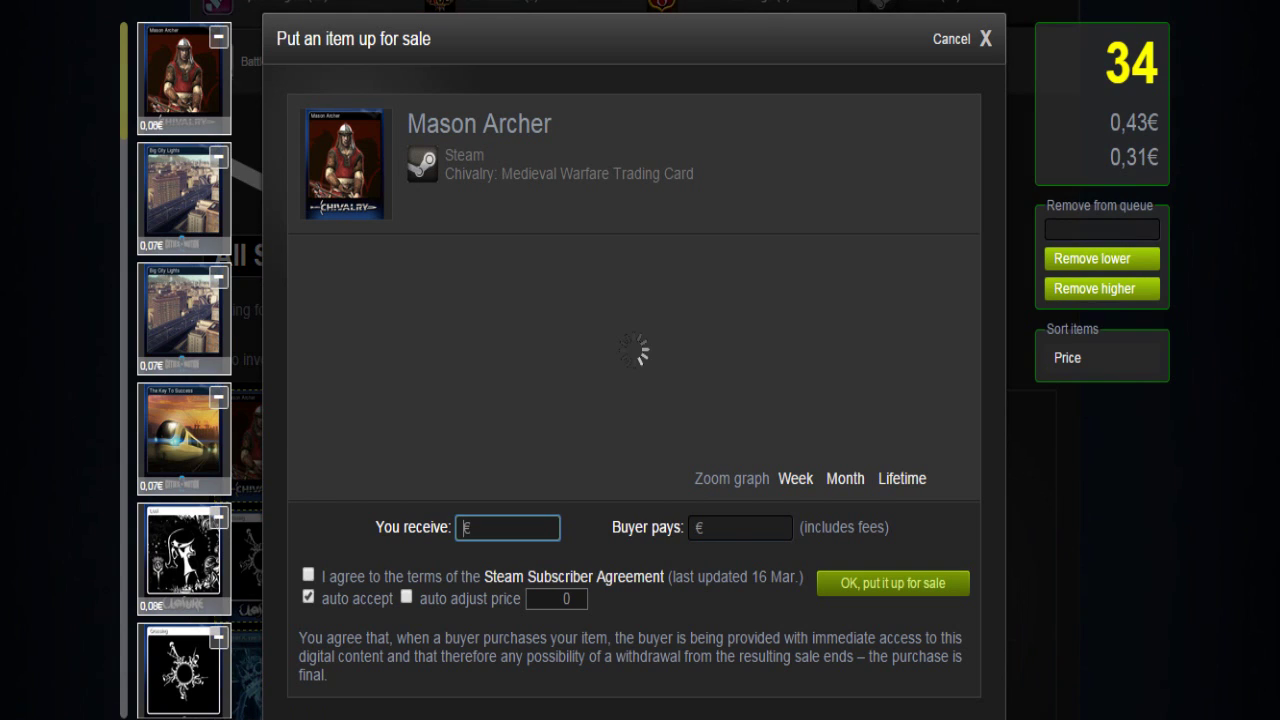
pyautogui.click(308, 575)
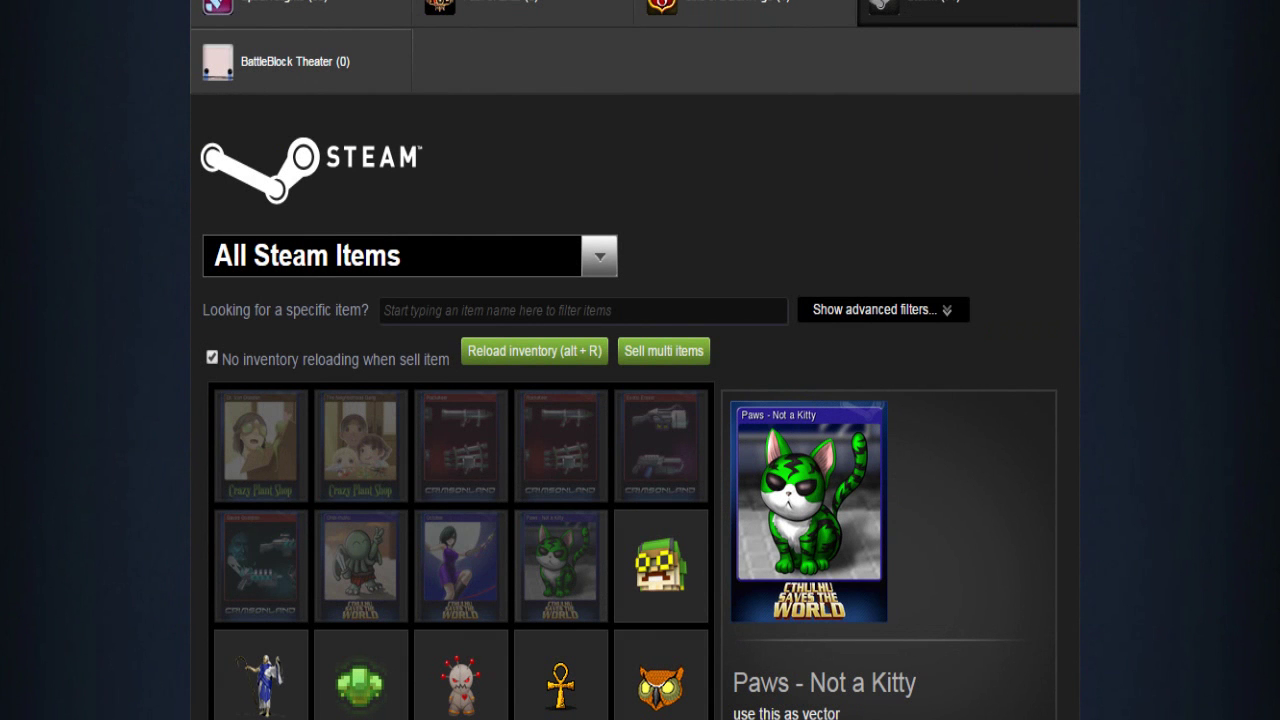
# Examine the items remaining in the Community inventory, including the gems and emoticons.
pyautogui.scroll(-3, 640, 400)
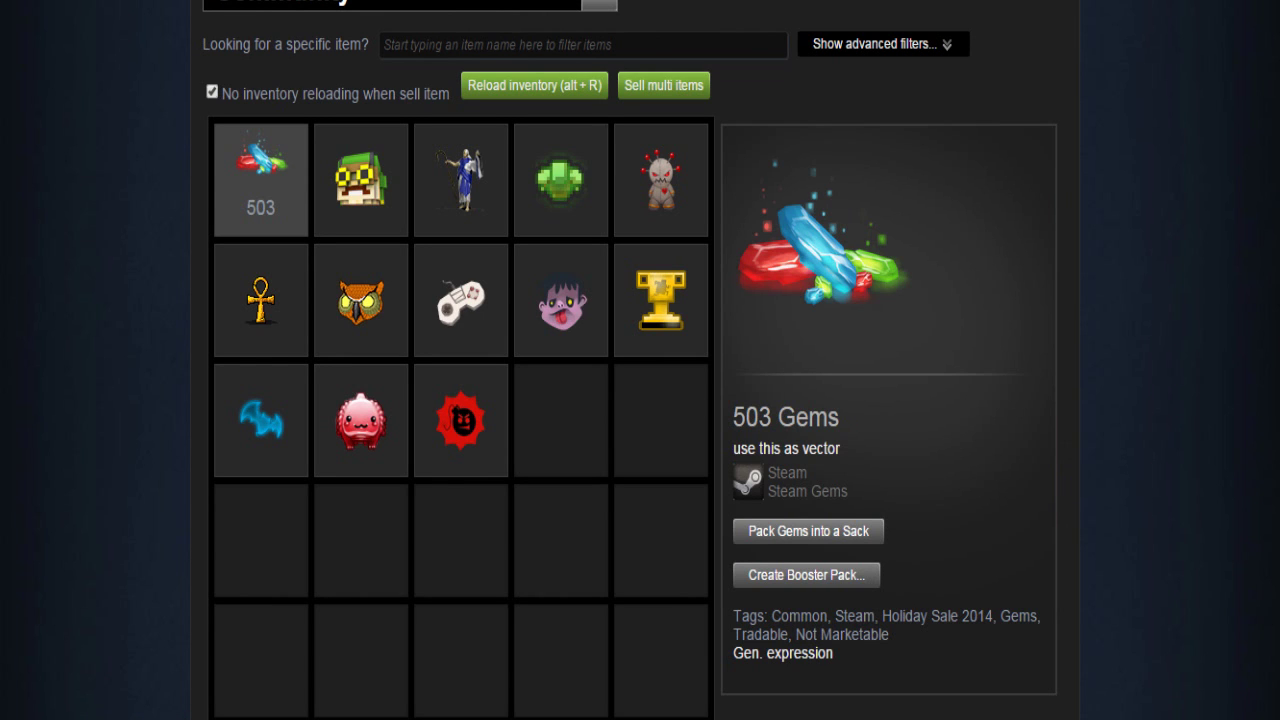
pyautogui.scroll(-1, 640, 400)
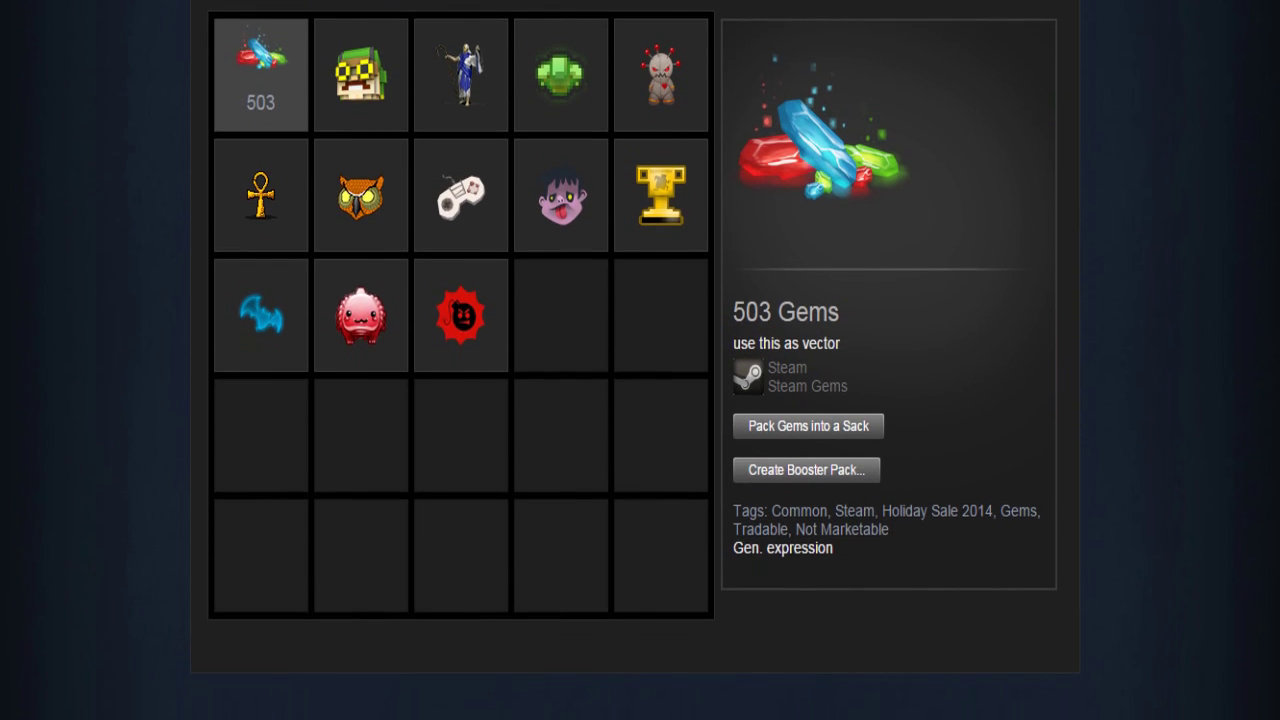
pyautogui.scroll(2, 640, 400)
pyautogui.scroll(-2, 640, 400)
pyautogui.scroll(1, 640, 400)
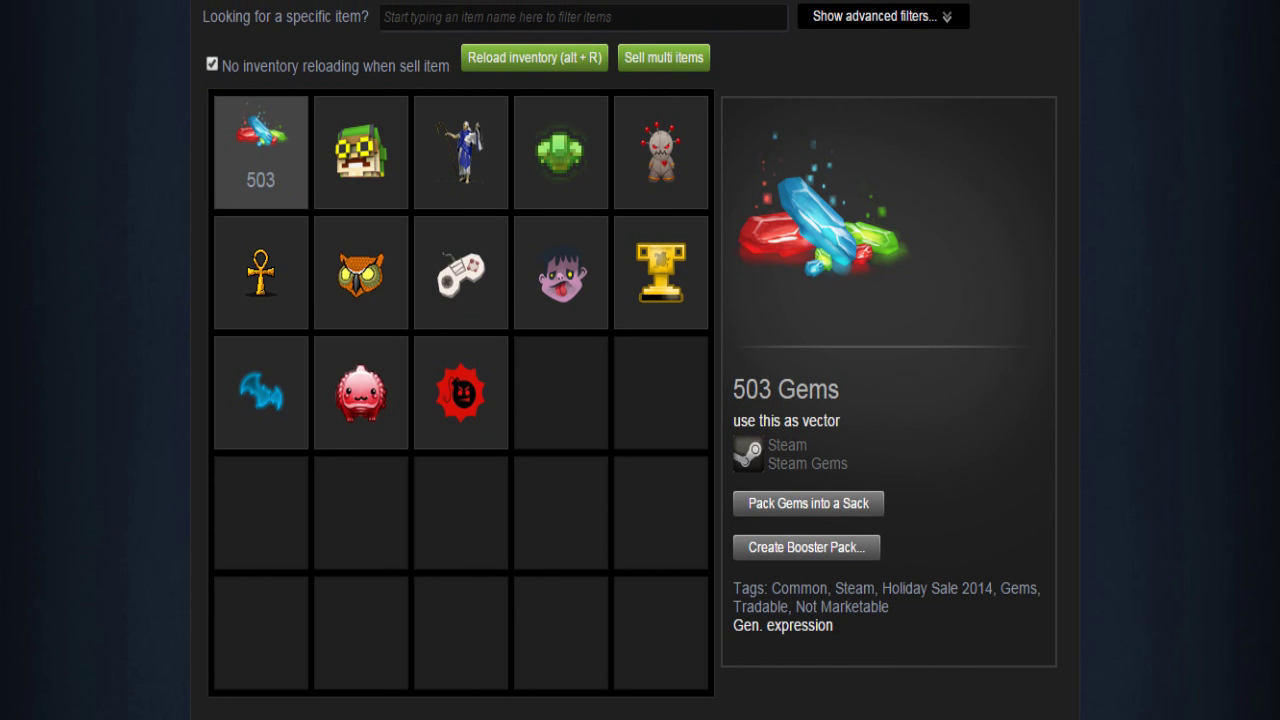
pyautogui.scroll(2, 640, 400)
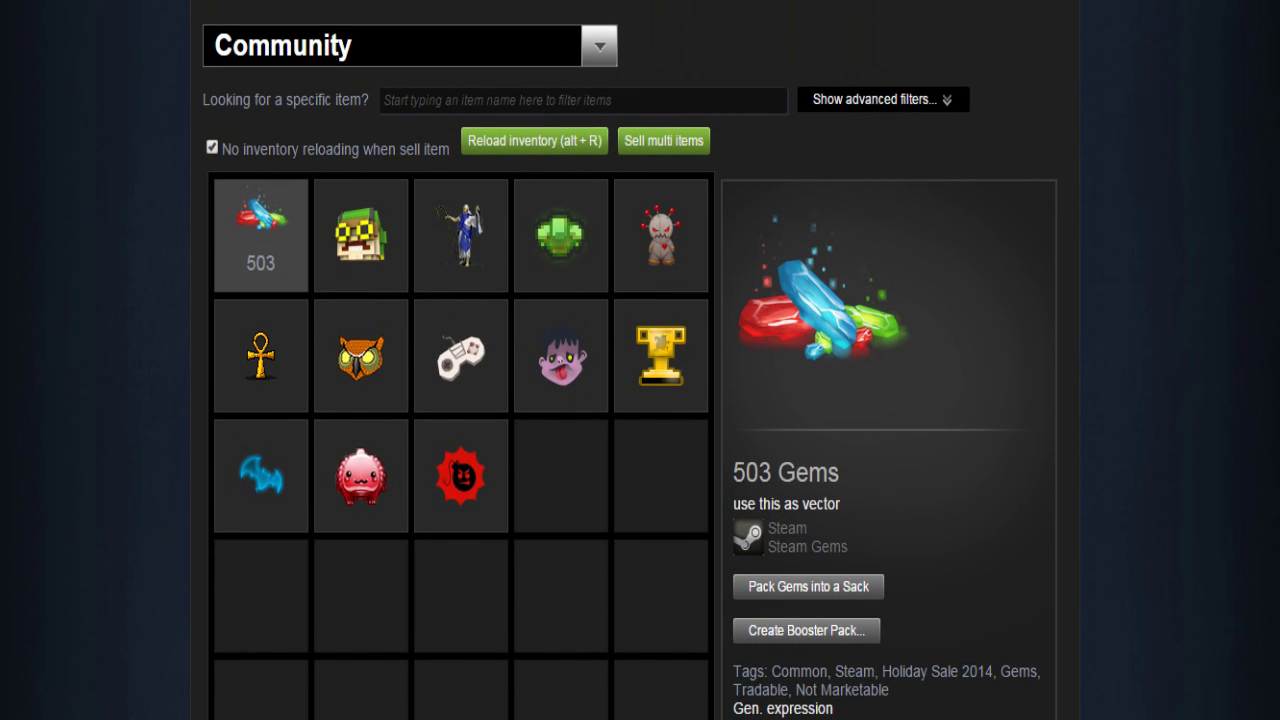
pyautogui.scroll(-1, 561, 170)
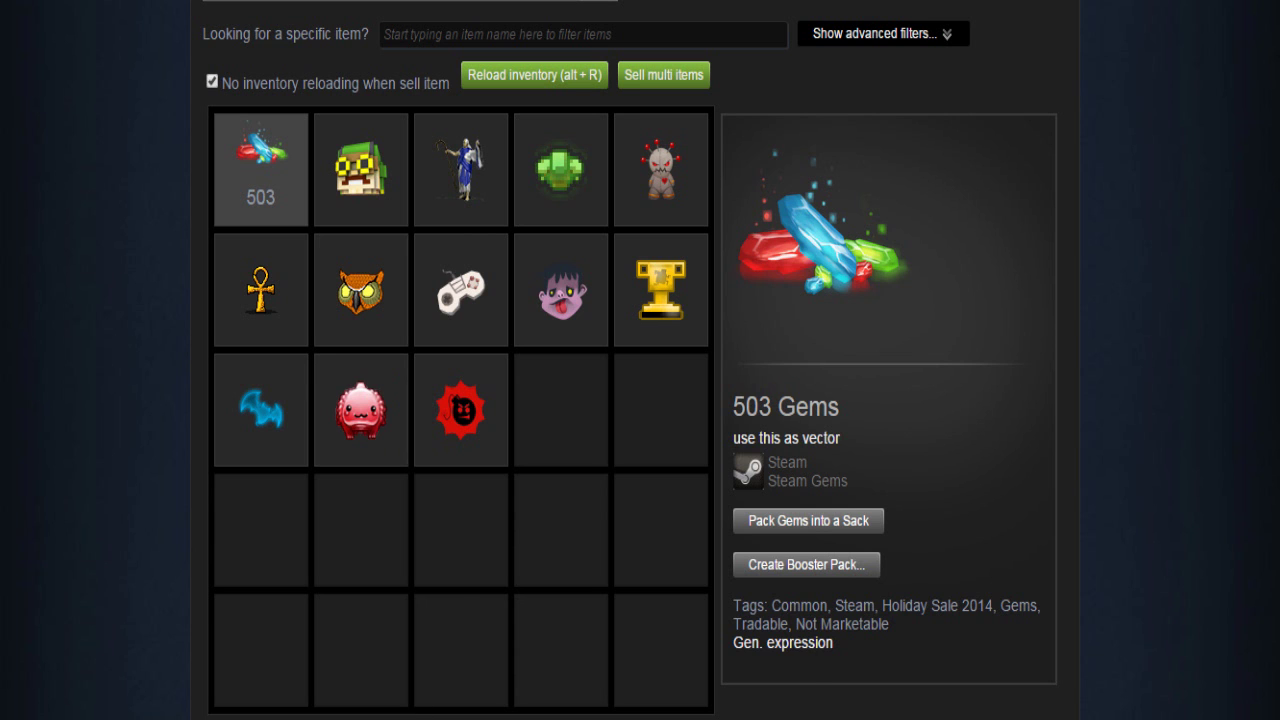
# Switch to the Steam client and look through the list of games in the library.
pyautogui.moveTo(488, 719)
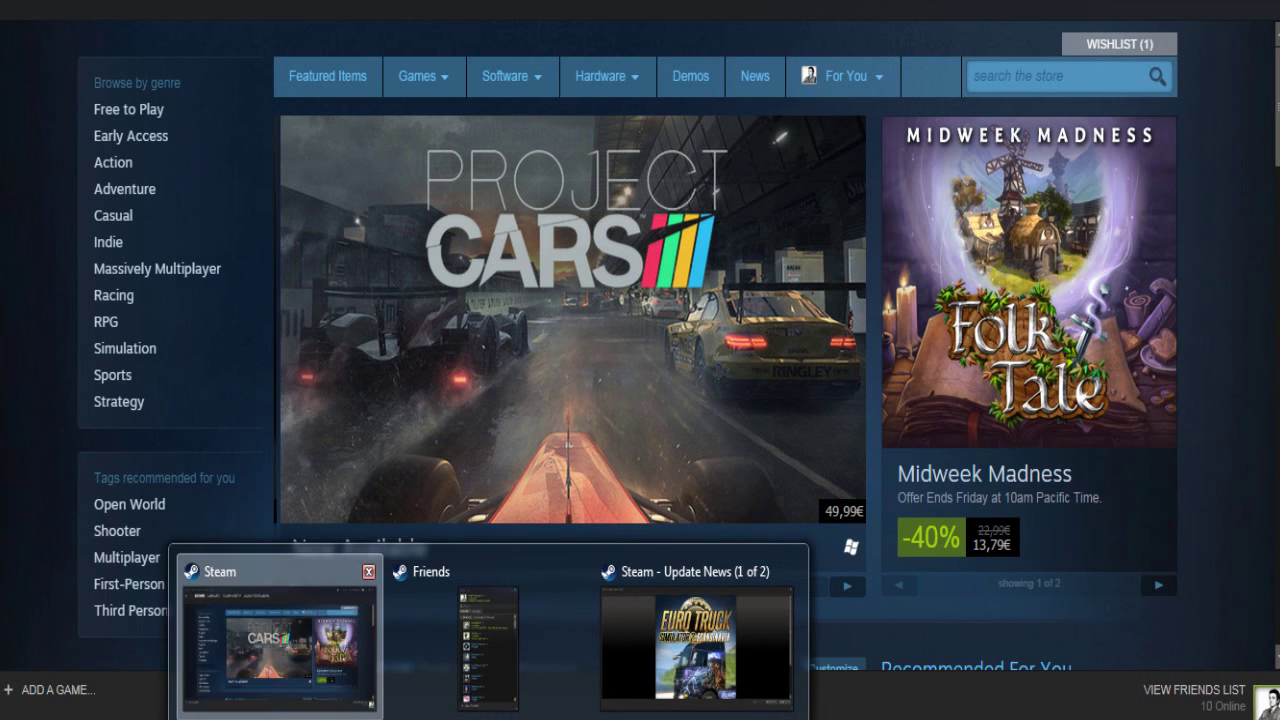
pyautogui.click(278, 645)
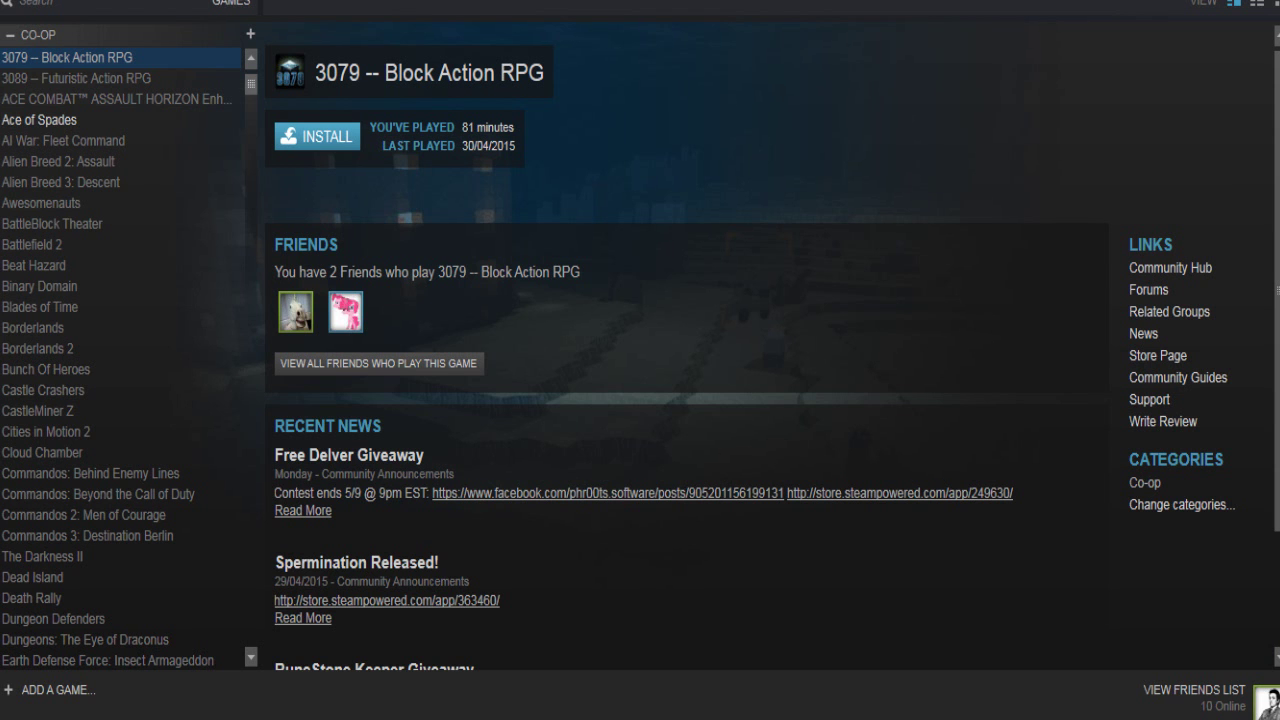
pyautogui.scroll(-20, 120, 350)
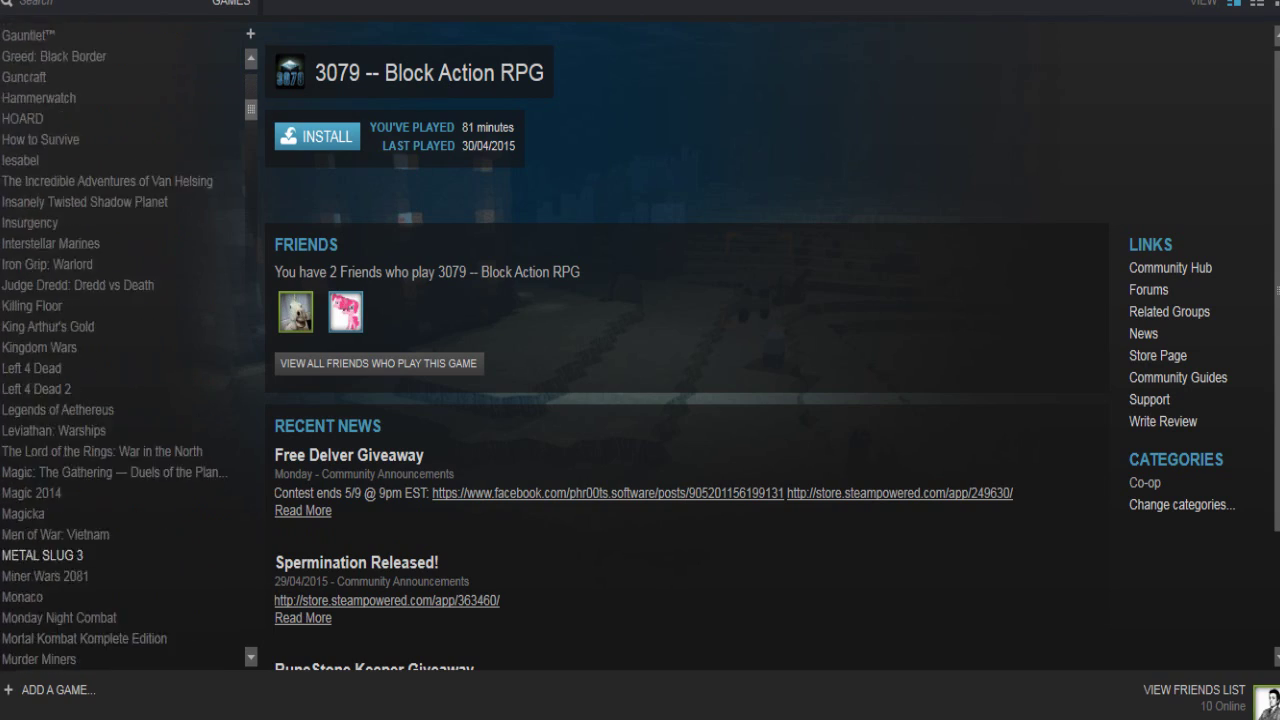
pyautogui.scroll(-20, 120, 350)
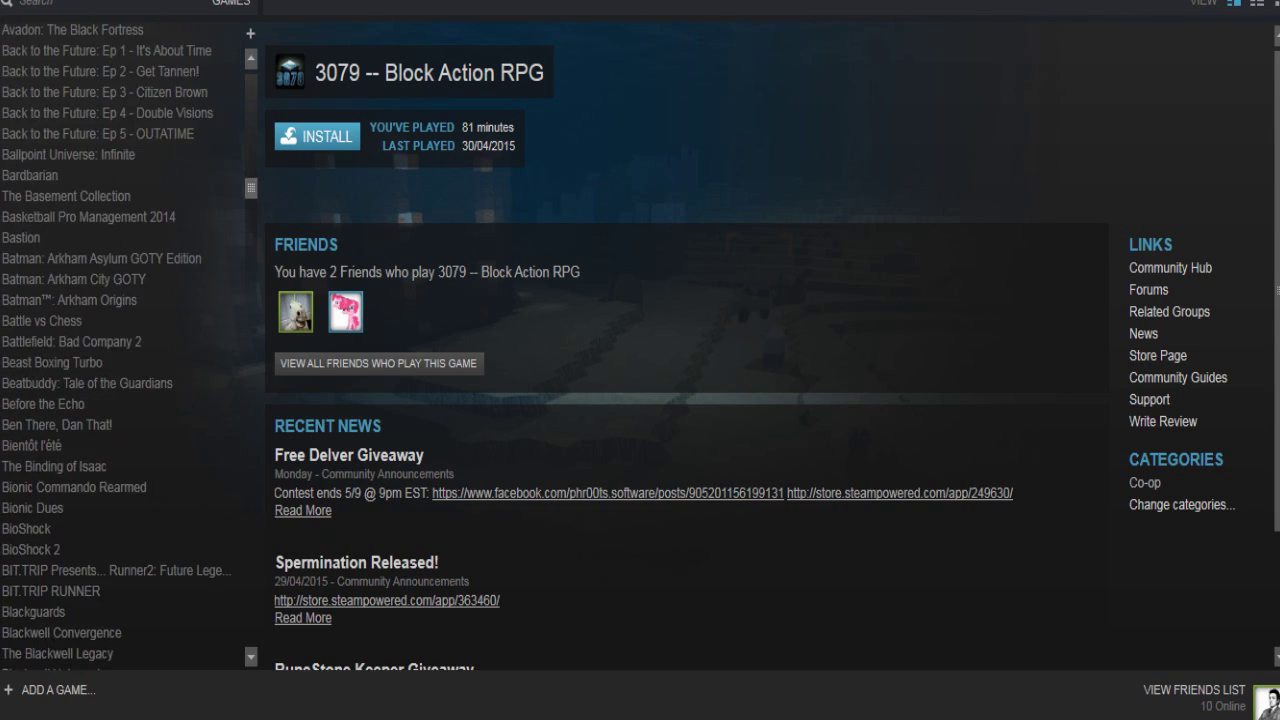
pyautogui.scroll(-20, 120, 350)
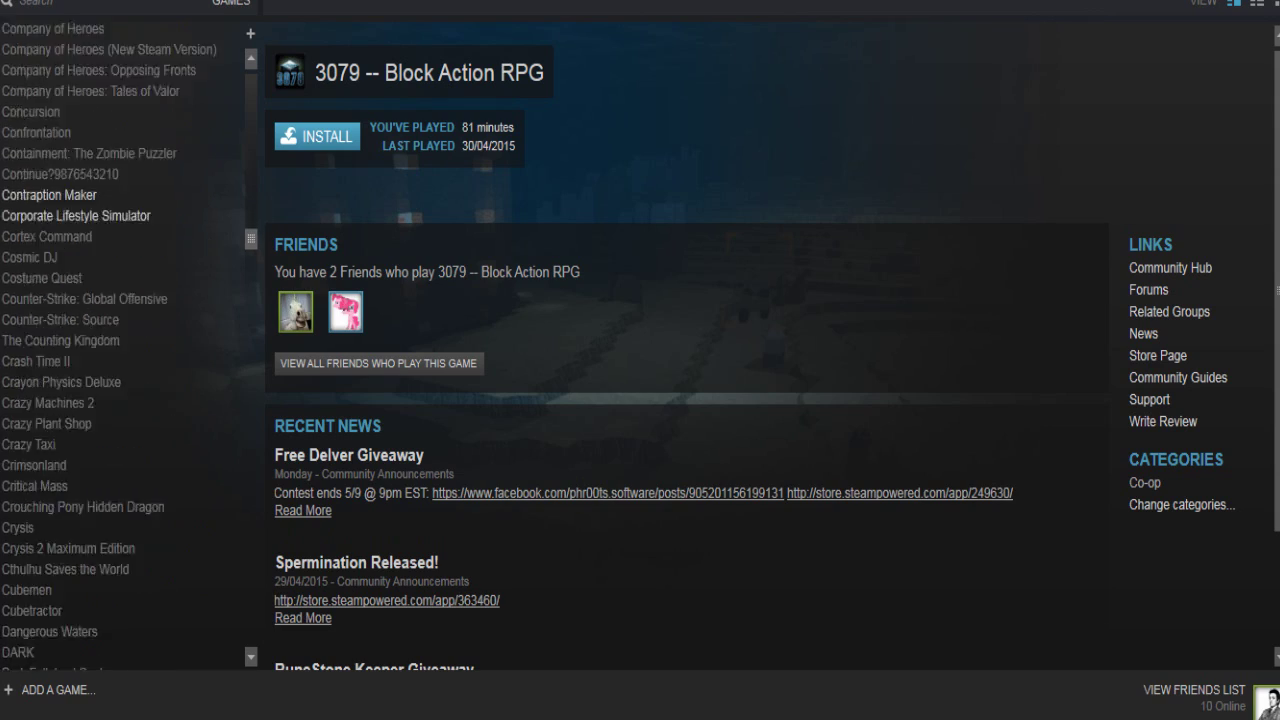
pyautogui.scroll(-20, 120, 350)
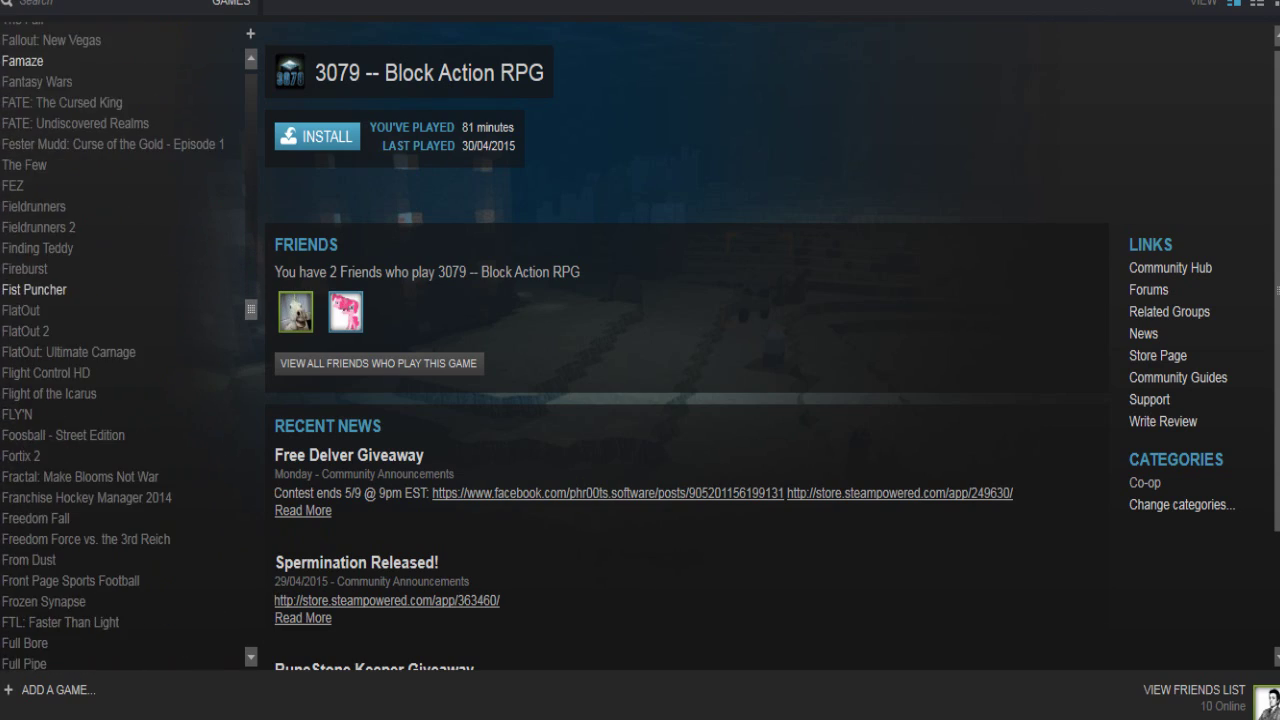
pyautogui.scroll(-20, 120, 350)
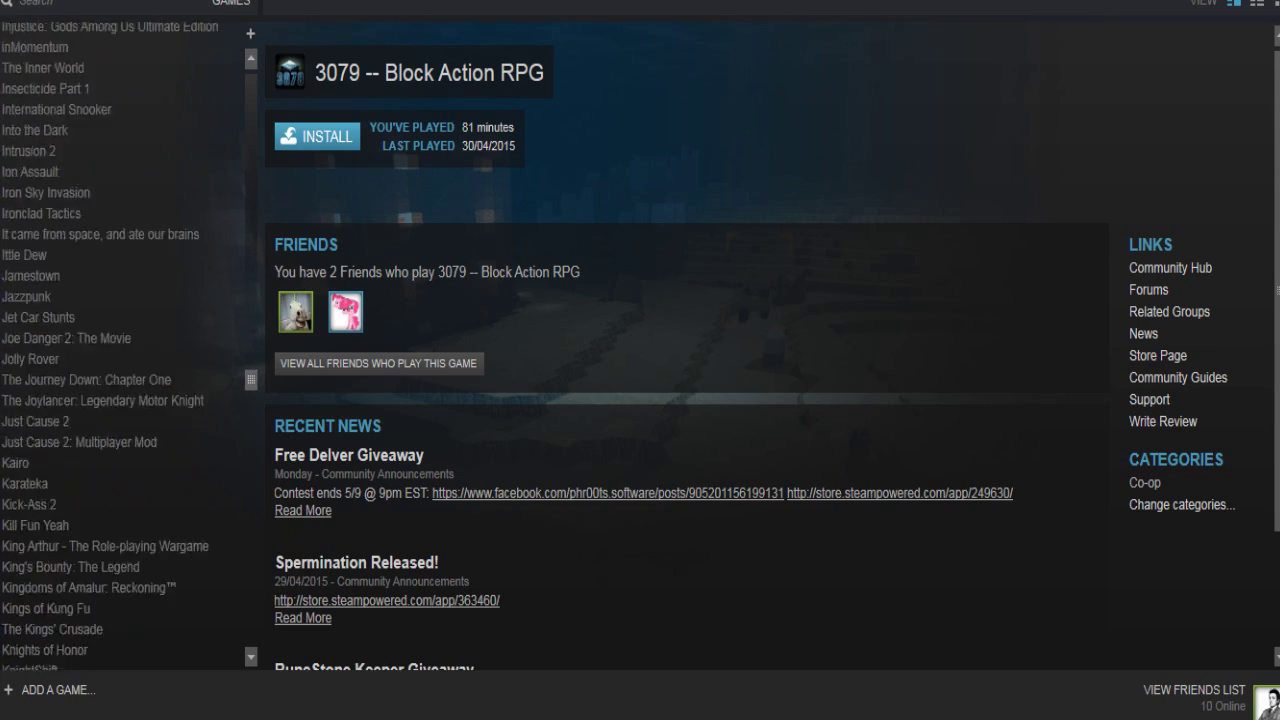
pyautogui.scroll(-20, 120, 350)
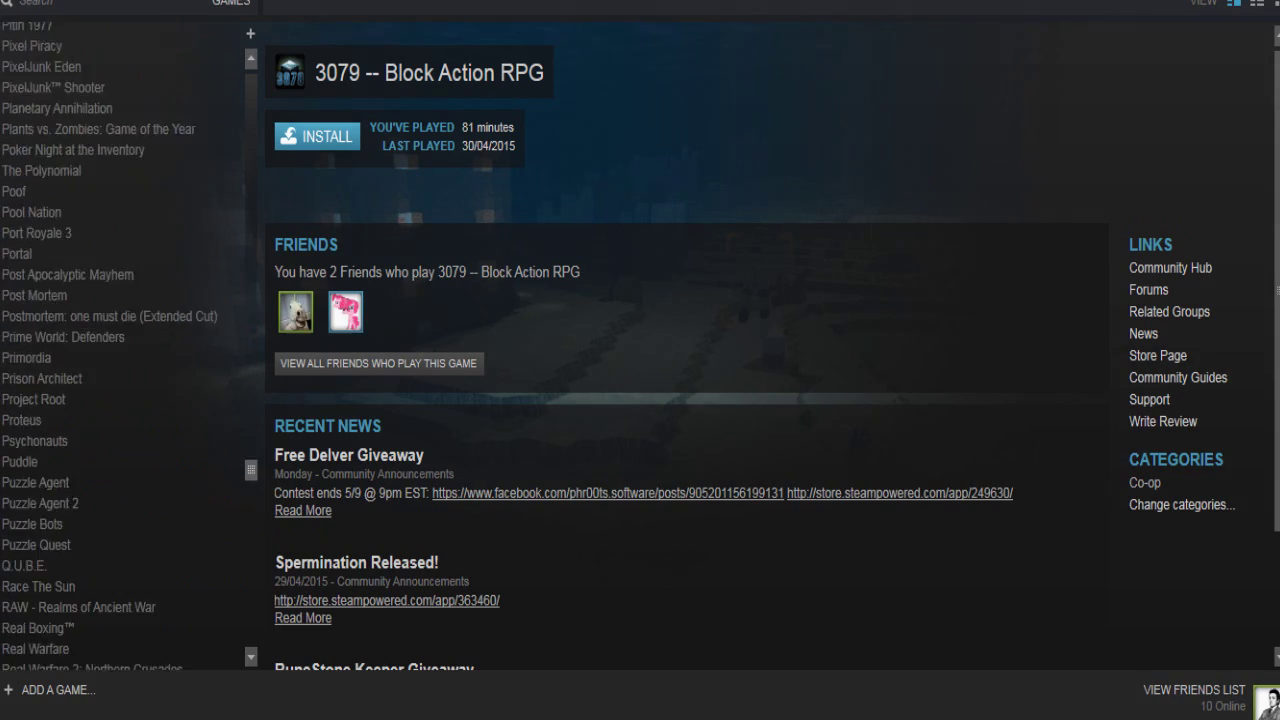